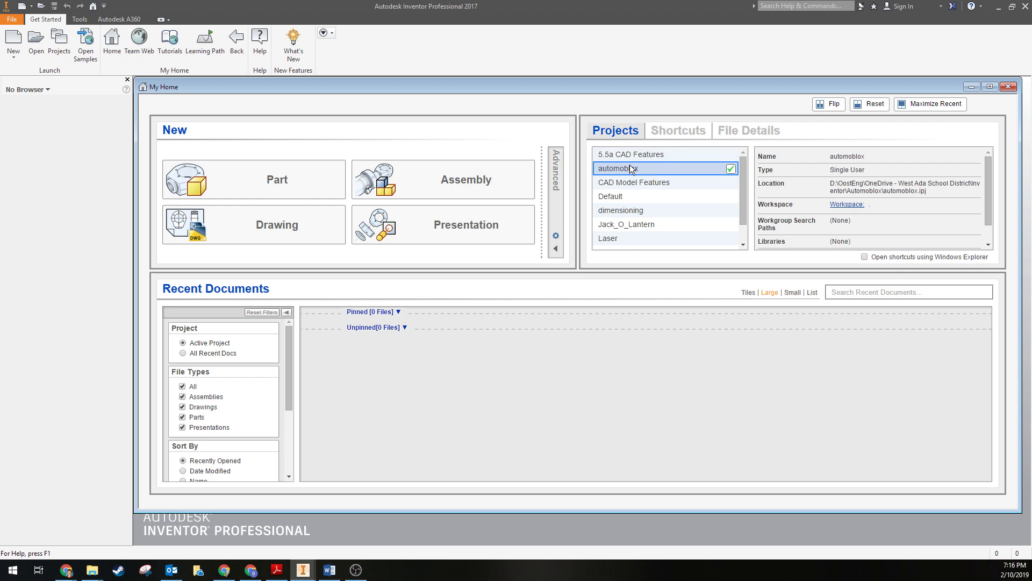
Create a new assembly and place one instance each of T9 Wheel, T9 Tire and T9 Axle in it
{"action": "left_click", "coordinate": [426, 184]}
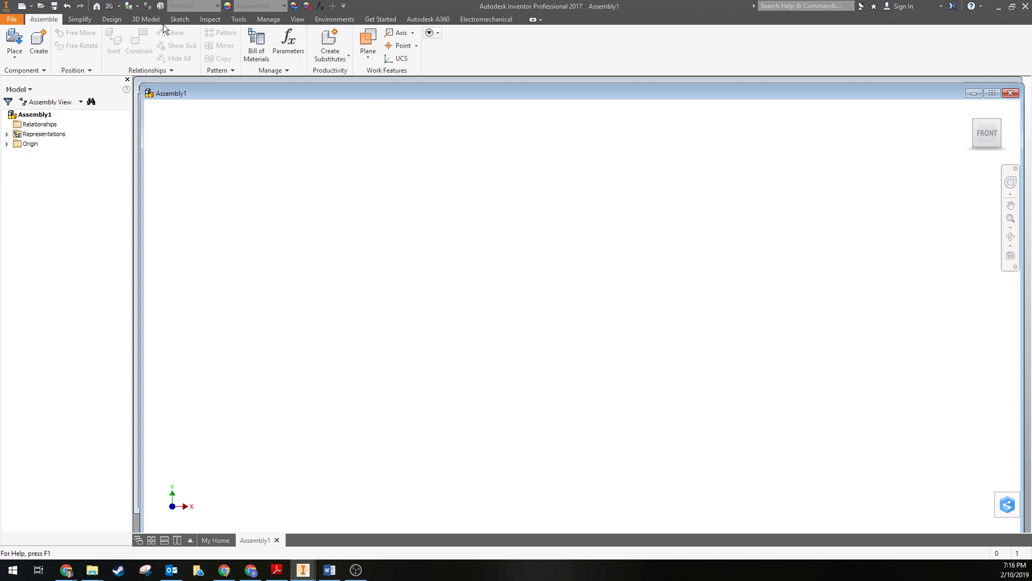
{"action": "left_click", "coordinate": [12, 41]}
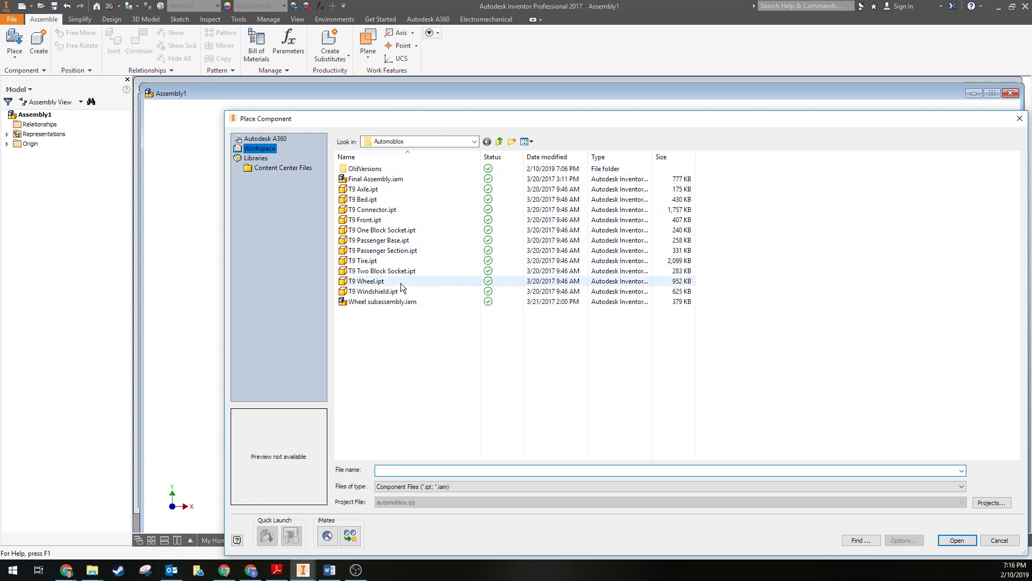
{"action": "left_click", "coordinate": [363, 282]}
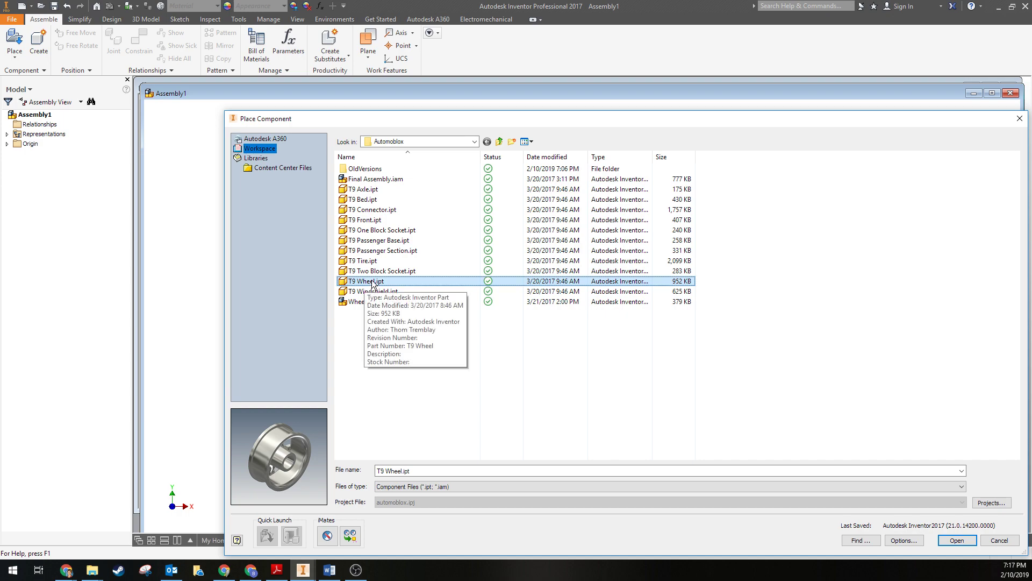
{"action": "left_click", "coordinate": [367, 261], "text": "ctrl"}
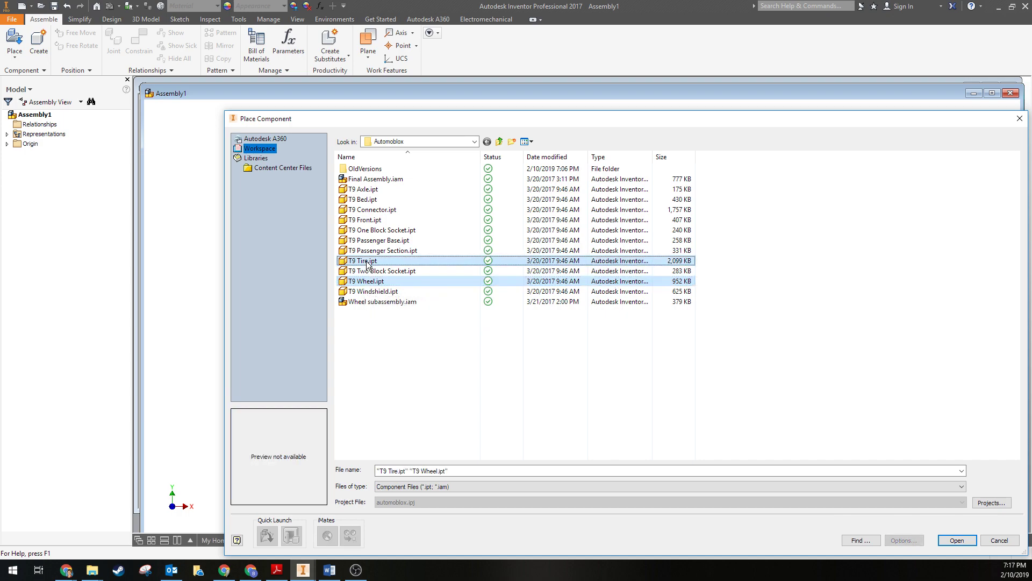
{"action": "left_click", "coordinate": [361, 190], "text": "ctrl"}
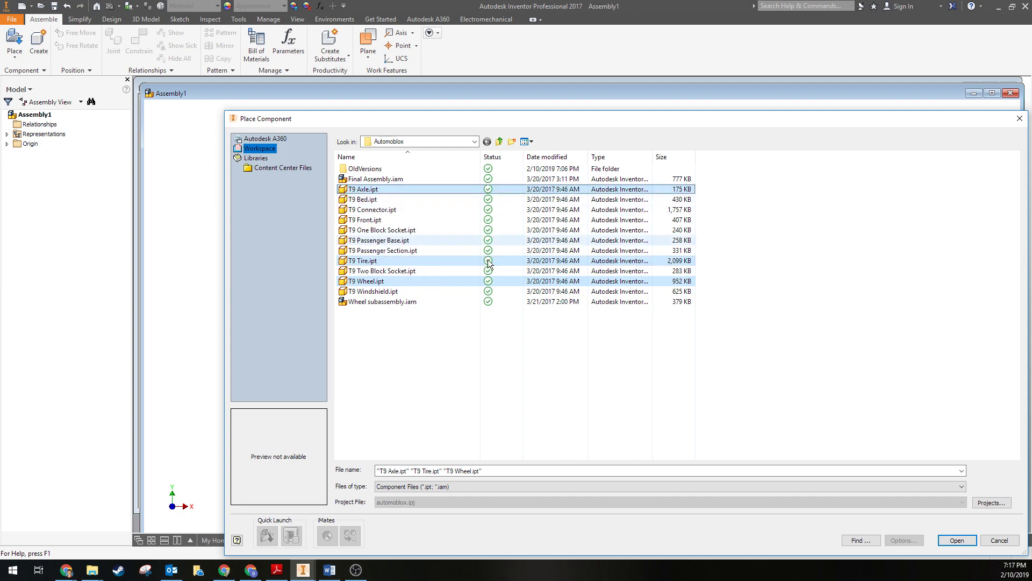
{"action": "left_click", "coordinate": [958, 540]}
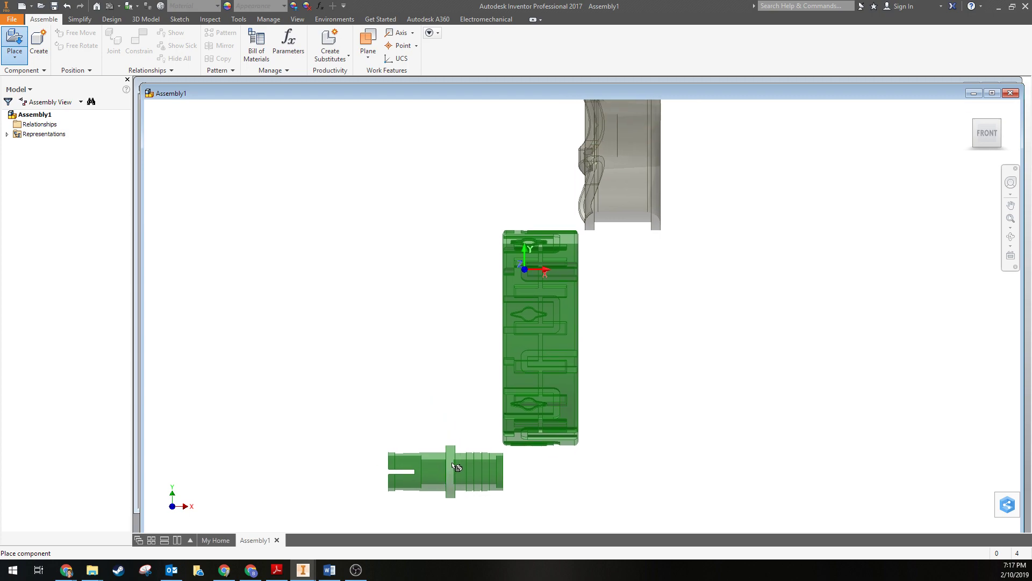
{"action": "left_click", "coordinate": [461, 424]}
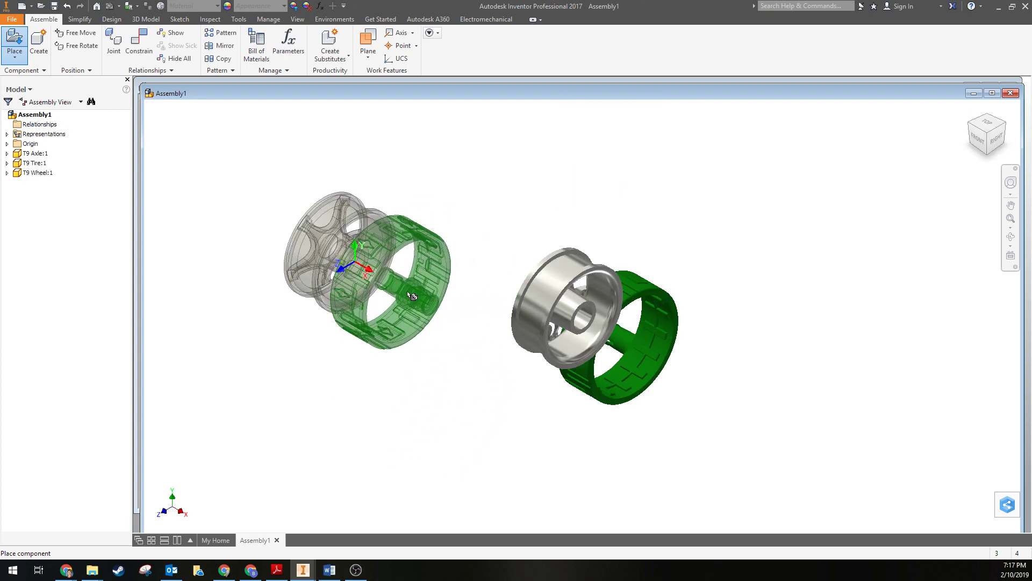
{"action": "key", "text": "Escape"}
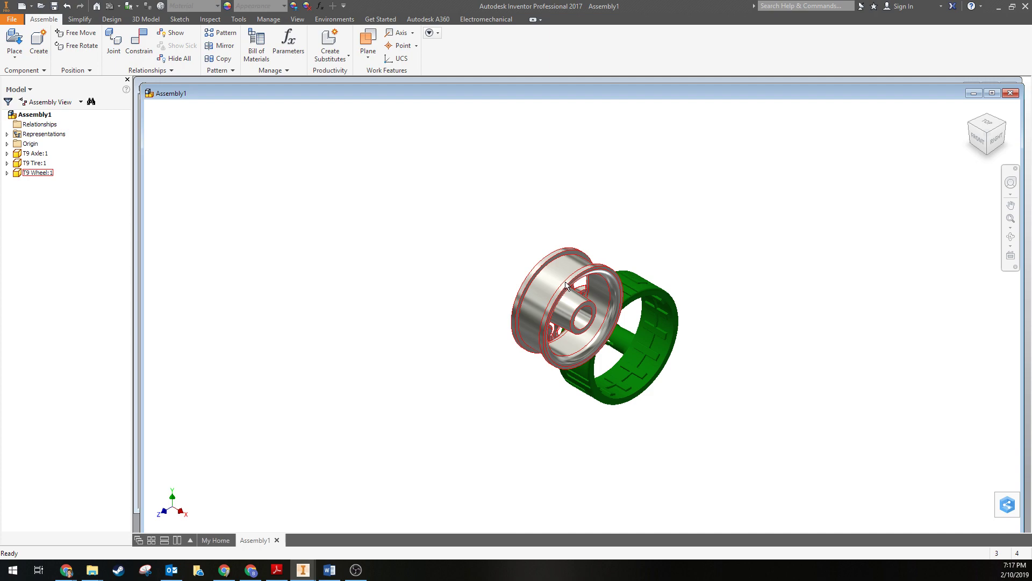
Move the wheel and the tire apart so the three parts sit separately, and maximize the assembly window
{"action": "left_click_drag", "start_coordinate": [568, 287], "coordinate": [412, 373]}
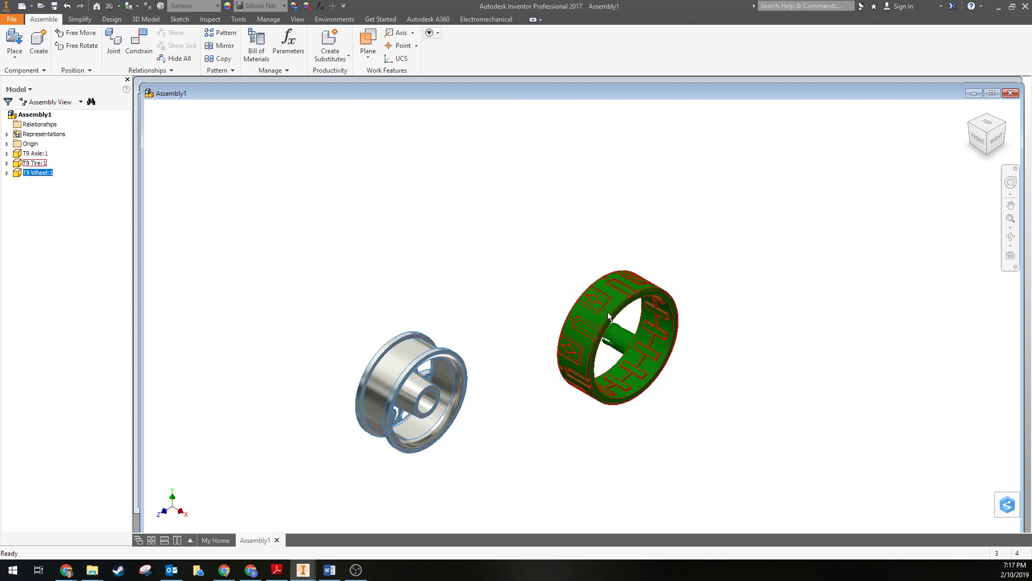
{"action": "left_click_drag", "start_coordinate": [610, 316], "coordinate": [520, 286]}
{"action": "middle_click_drag", "start_coordinate": [533, 312], "coordinate": [468, 255]}
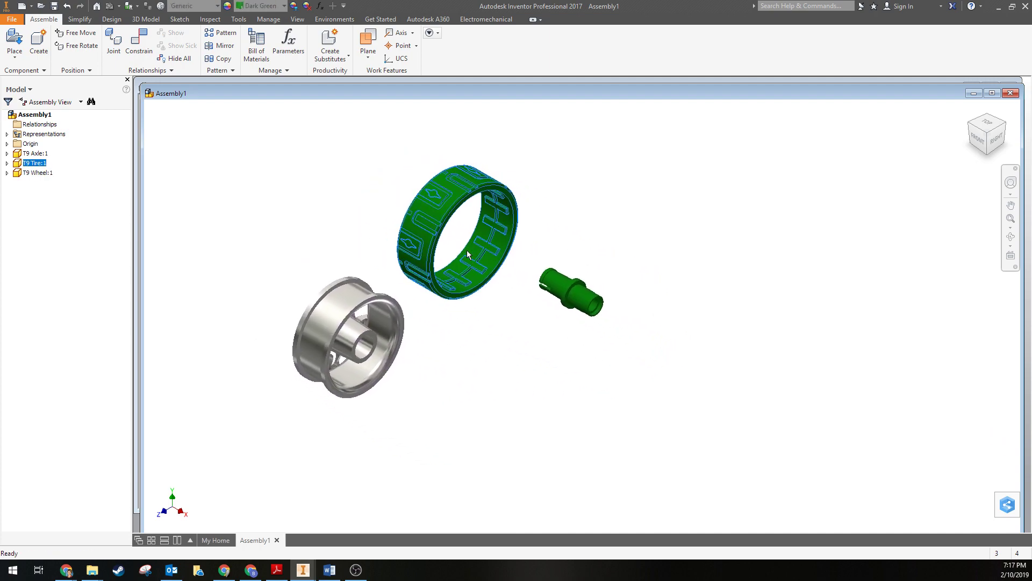
{"action": "left_click", "coordinate": [992, 93]}
{"action": "scroll", "coordinate": [312, 221], "scroll_direction": "down", "scroll_amount": 3}
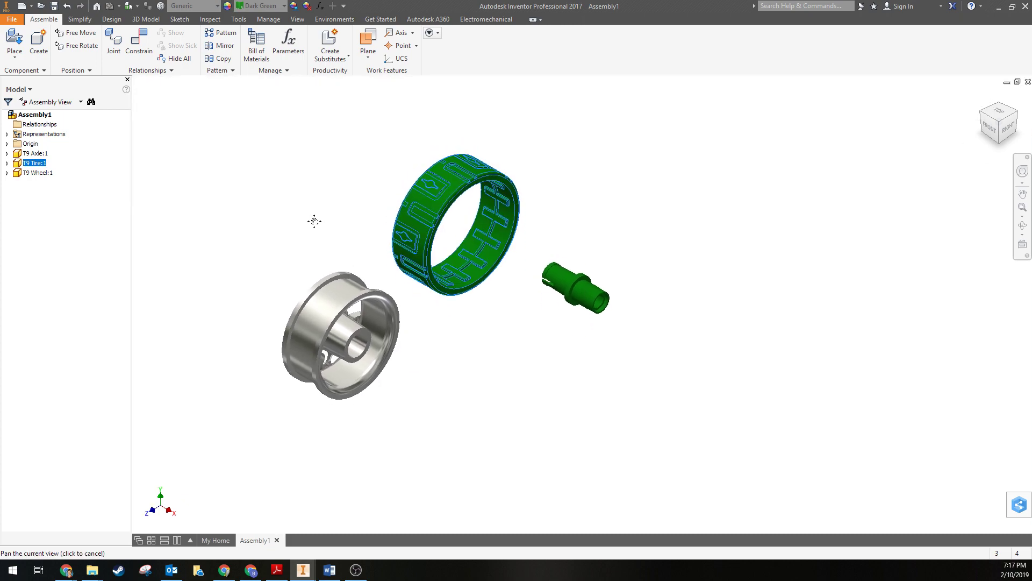
{"action": "middle_click_drag", "start_coordinate": [288, 227], "coordinate": [285, 228]}
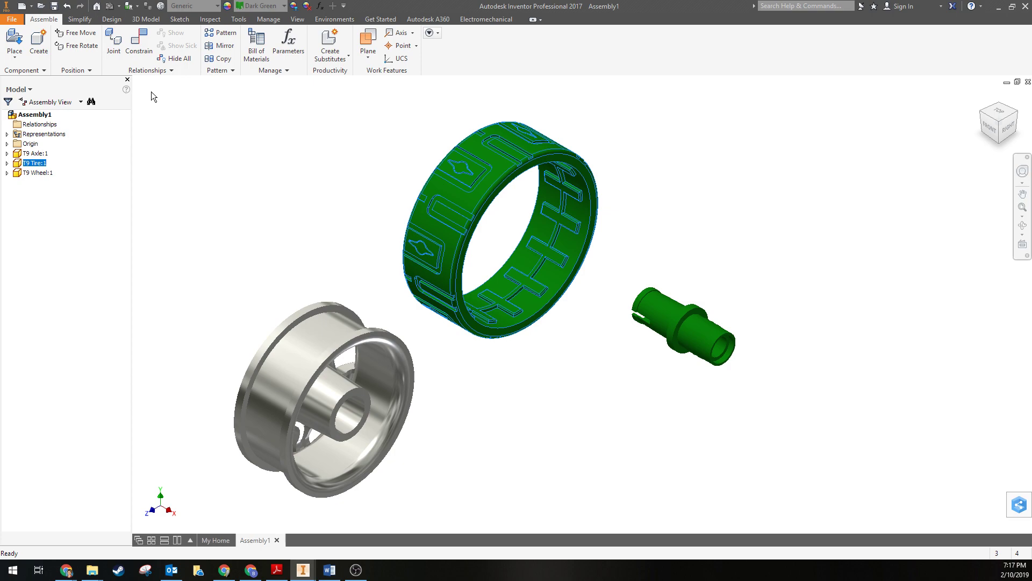
Apply an Insert constraint with the Aligned solution between the tire's inner edge and the wheel's rim edge
{"action": "left_click", "coordinate": [138, 46]}
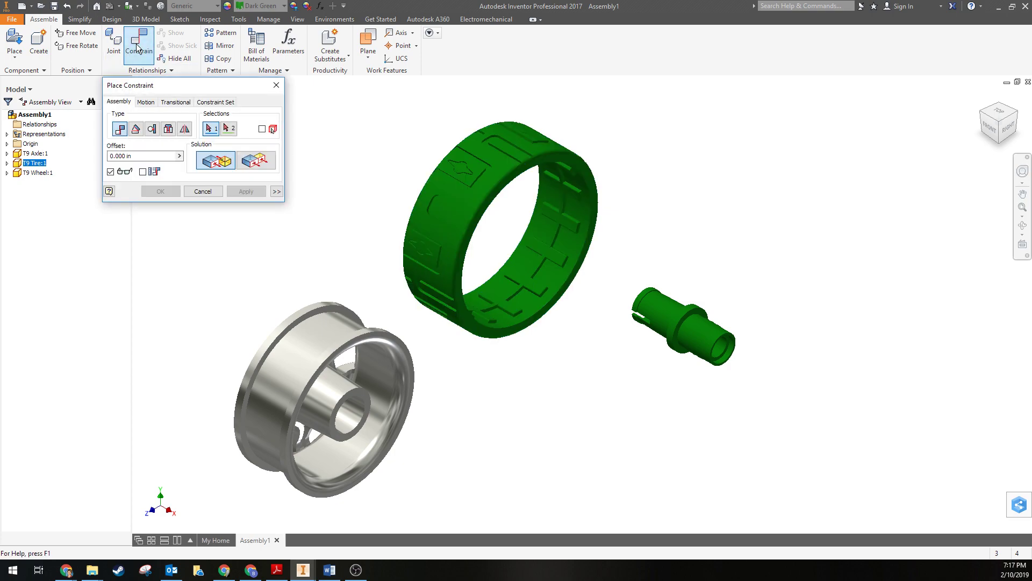
{"action": "left_click", "coordinate": [170, 134]}
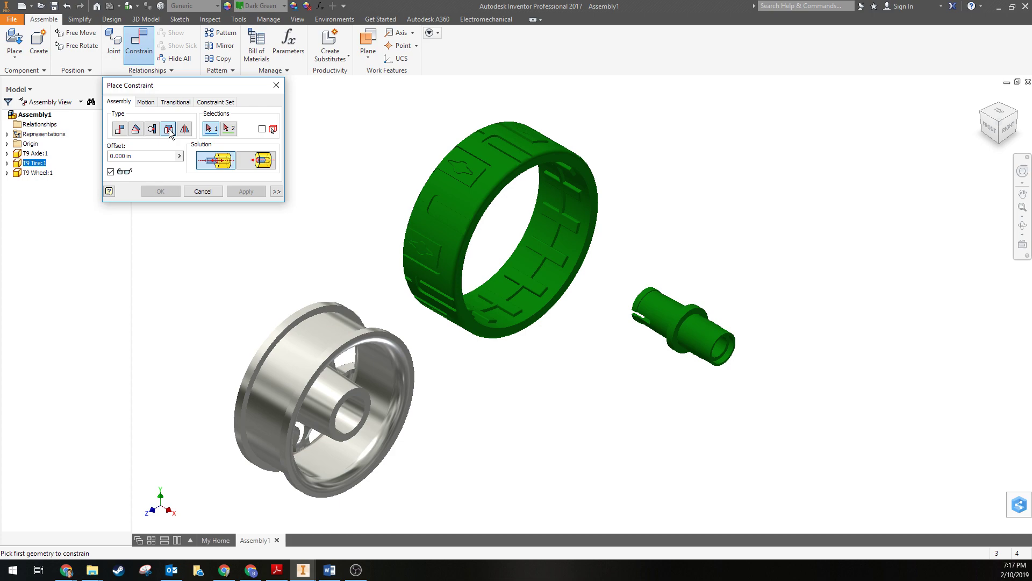
{"action": "left_click", "coordinate": [559, 297]}
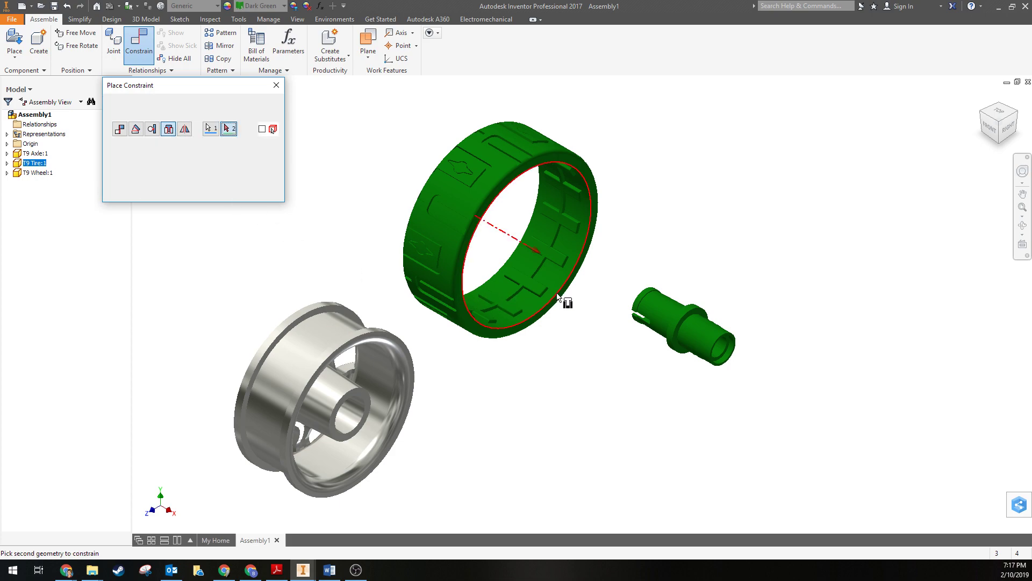
{"action": "left_click", "coordinate": [329, 357]}
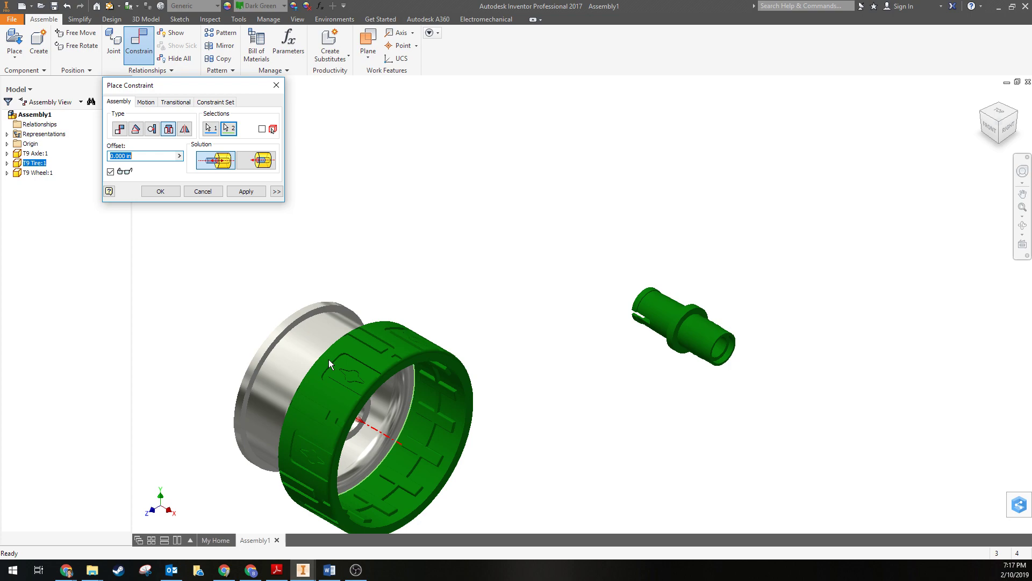
{"action": "middle_click_drag", "start_coordinate": [396, 276], "coordinate": [510, 207]}
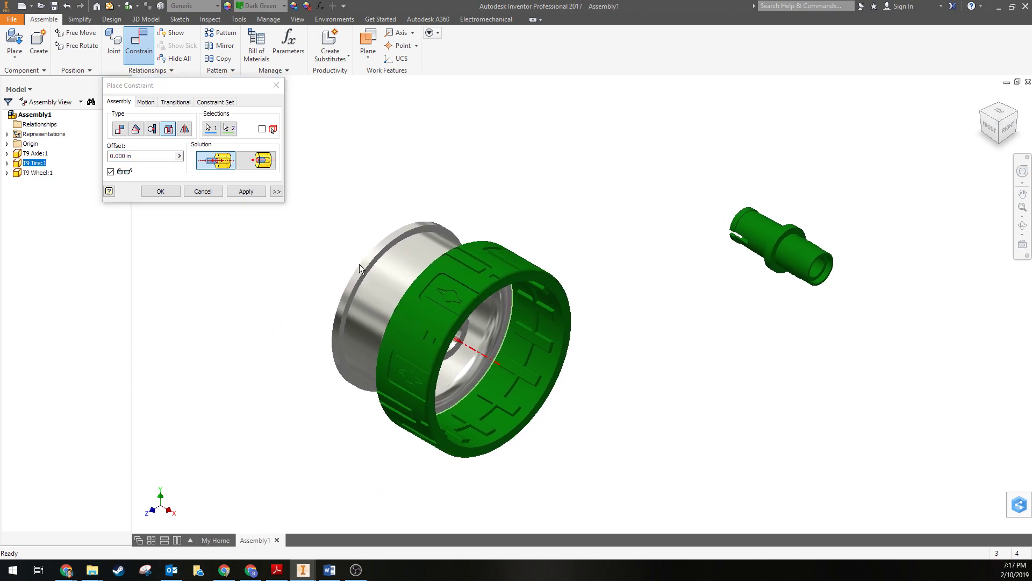
{"action": "left_click", "coordinate": [262, 164]}
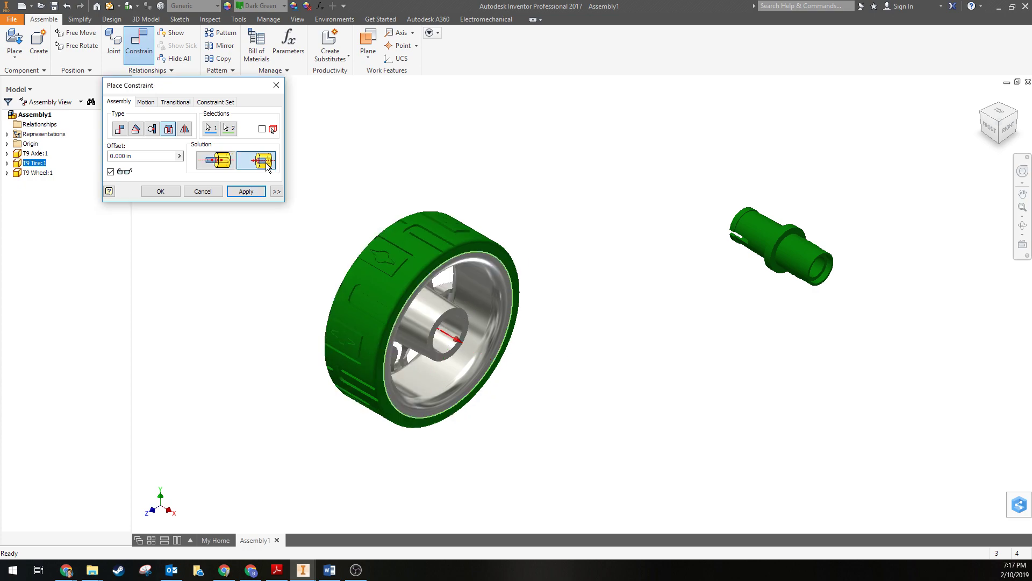
{"action": "left_click", "coordinate": [214, 163]}
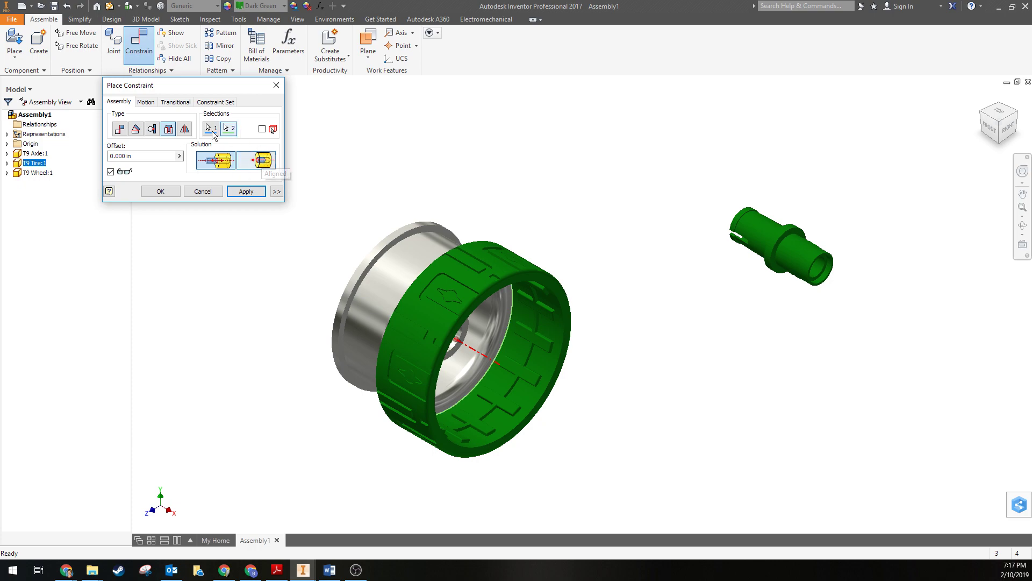
{"action": "left_click", "coordinate": [260, 162]}
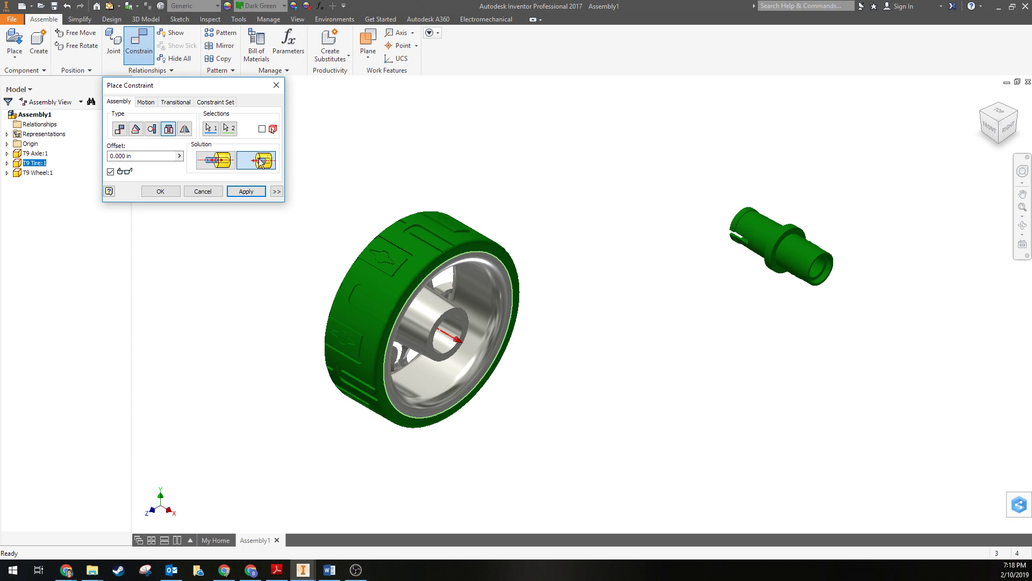
{"action": "left_click", "coordinate": [252, 192]}
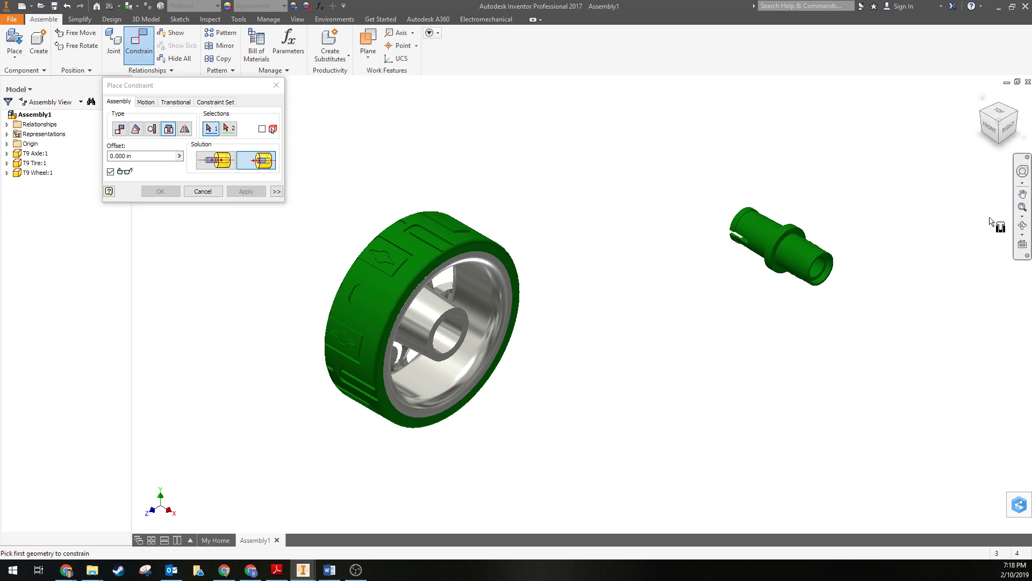
{"action": "left_click", "coordinate": [1029, 226]}
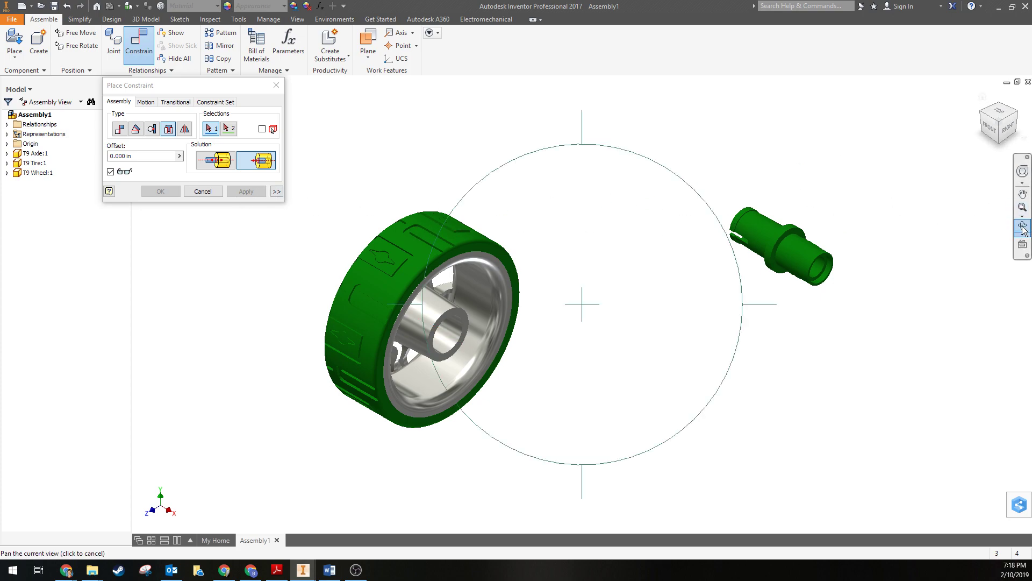
{"action": "left_click_drag", "start_coordinate": [574, 269], "coordinate": [484, 252]}
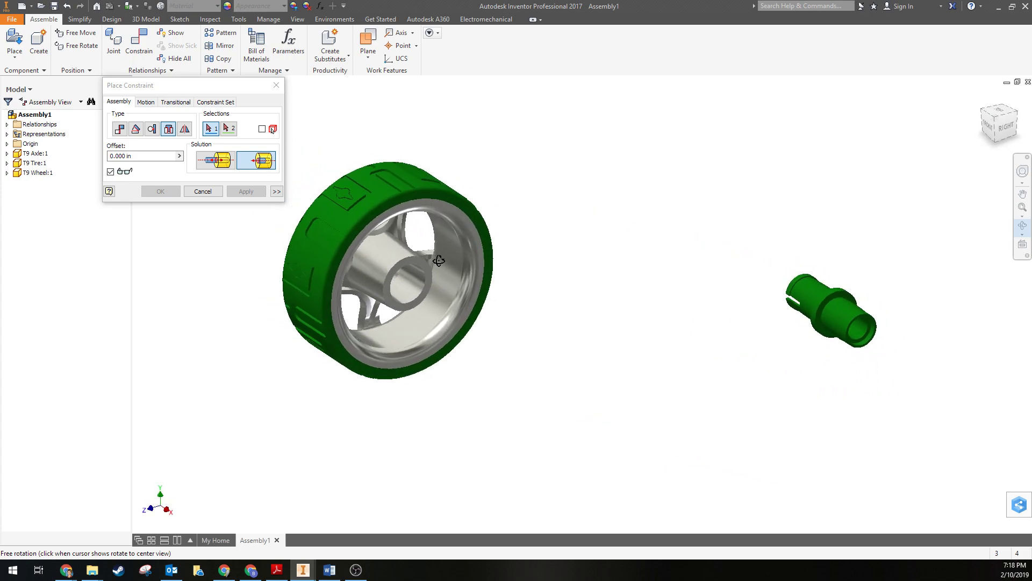
{"action": "key", "text": "F2"}
{"action": "left_click_drag", "start_coordinate": [569, 253], "coordinate": [646, 249]}
{"action": "key", "text": "F4"}
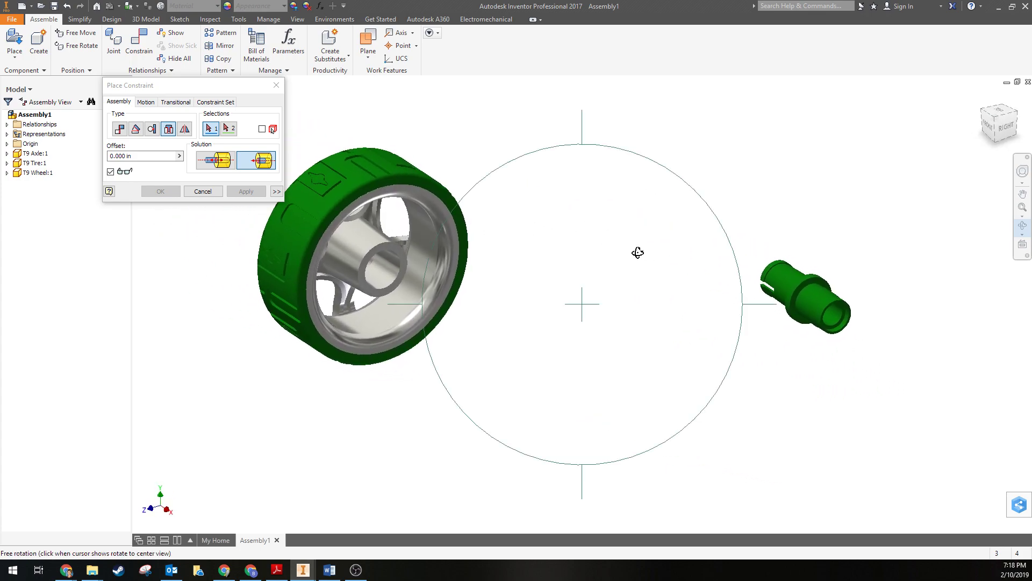
{"action": "right_click", "coordinate": [636, 250]}
{"action": "left_click", "coordinate": [679, 252]}
{"action": "left_click", "coordinate": [769, 284]}
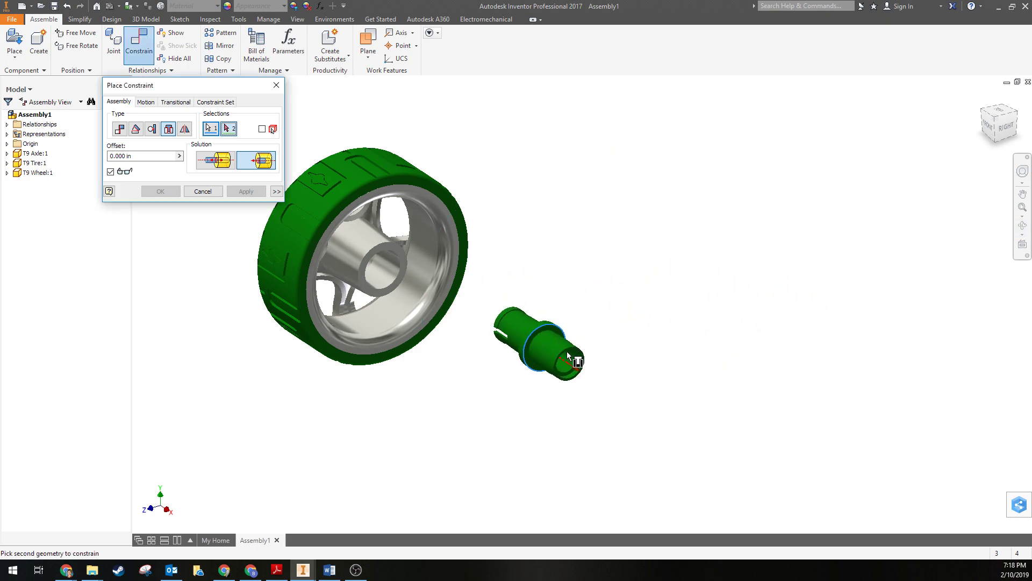
{"action": "scroll", "coordinate": [554, 338], "scroll_direction": "up", "scroll_amount": 5}
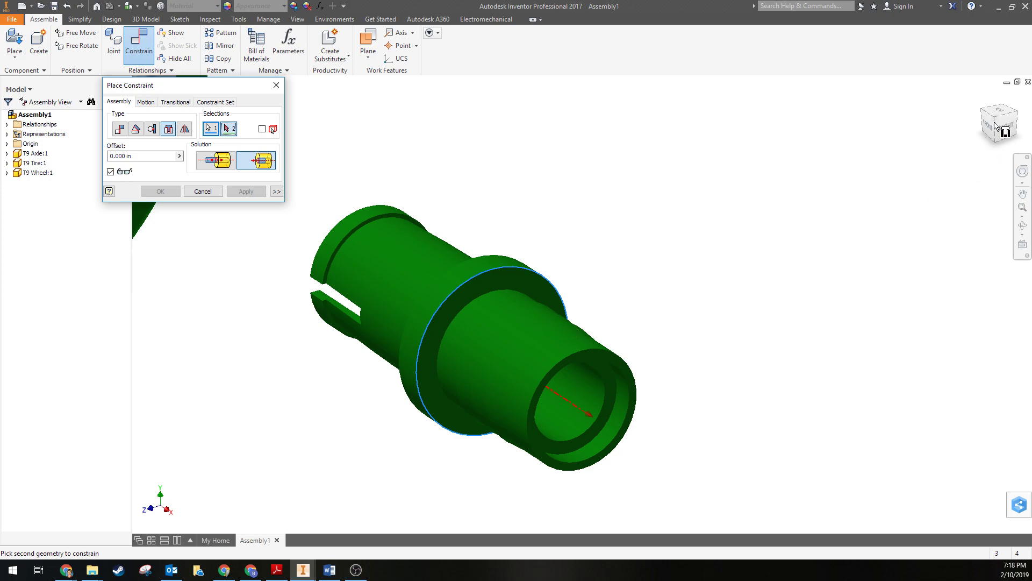
{"action": "scroll", "coordinate": [680, 306], "scroll_direction": "down", "scroll_amount": 5}
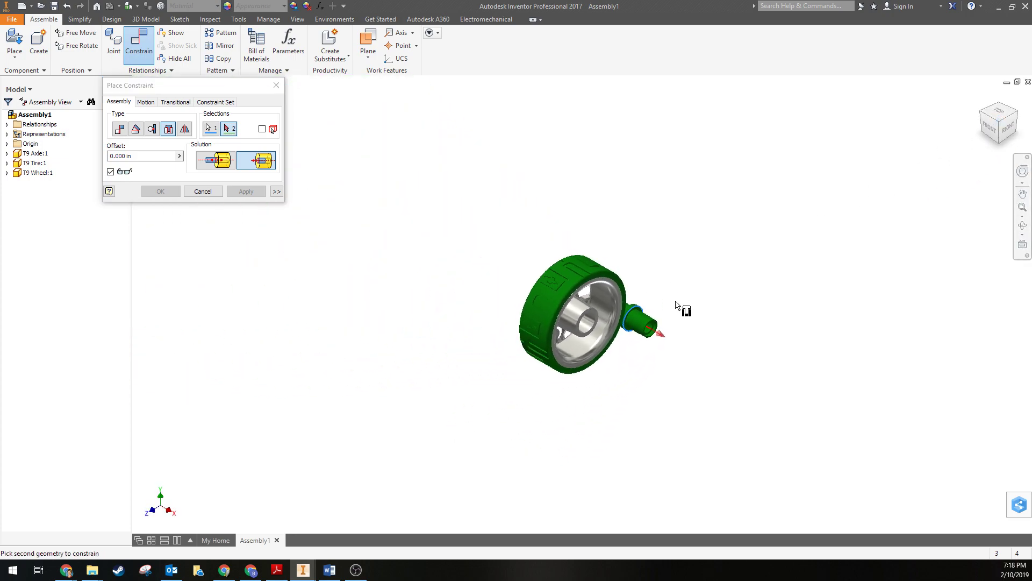
{"action": "scroll", "coordinate": [638, 295], "scroll_direction": "up", "scroll_amount": 10}
{"action": "scroll", "coordinate": [740, 398], "scroll_direction": "down", "scroll_amount": 3}
{"action": "scroll", "coordinate": [712, 242], "scroll_direction": "up", "scroll_amount": 3}
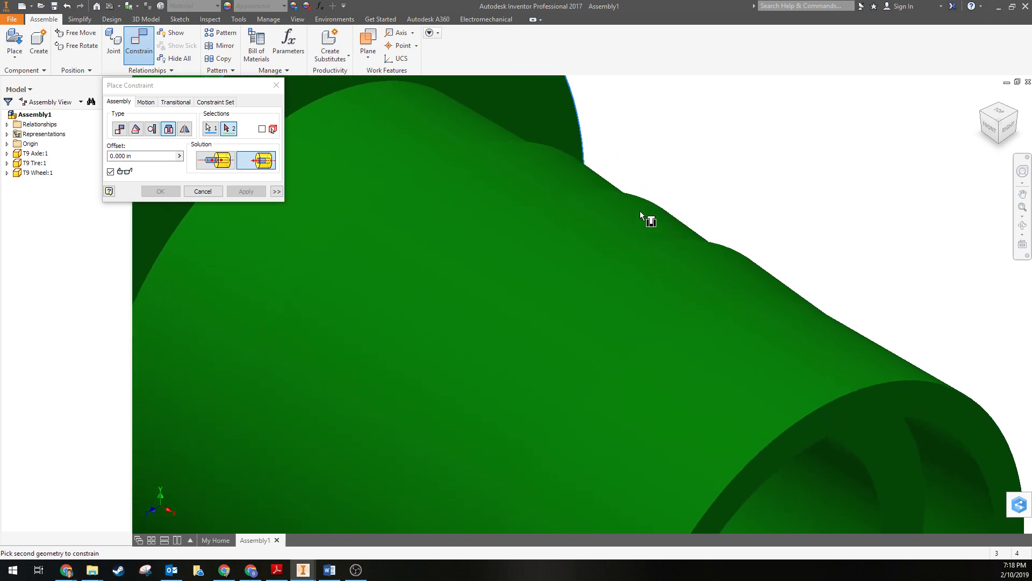
{"action": "scroll", "coordinate": [640, 211], "scroll_direction": "down", "scroll_amount": 3}
{"action": "scroll", "coordinate": [618, 211], "scroll_direction": "down", "scroll_amount": 2}
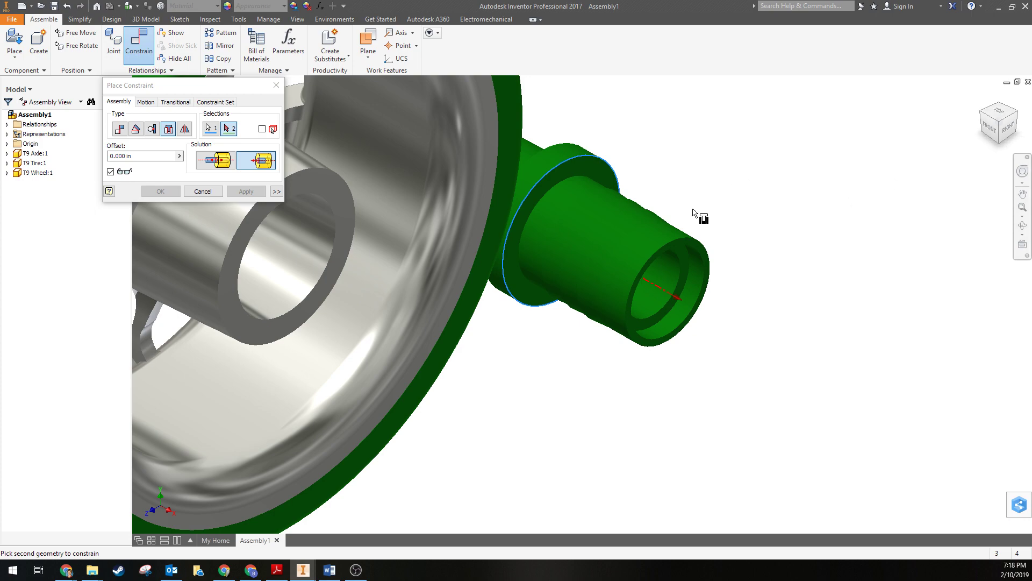
{"action": "scroll", "coordinate": [559, 226], "scroll_direction": "down", "scroll_amount": 2}
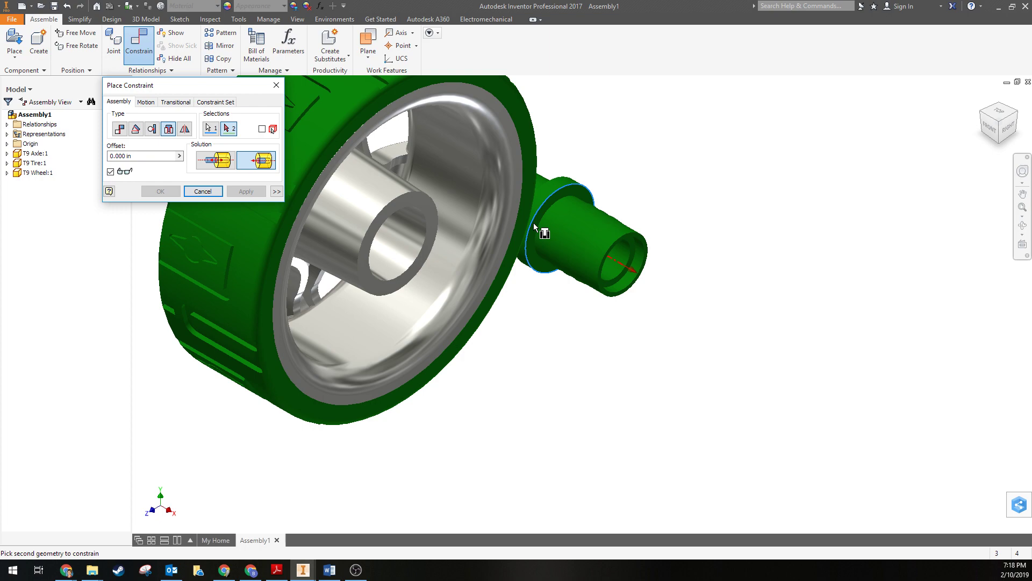
{"action": "left_click", "coordinate": [569, 239]}
{"action": "key", "text": "Return"}
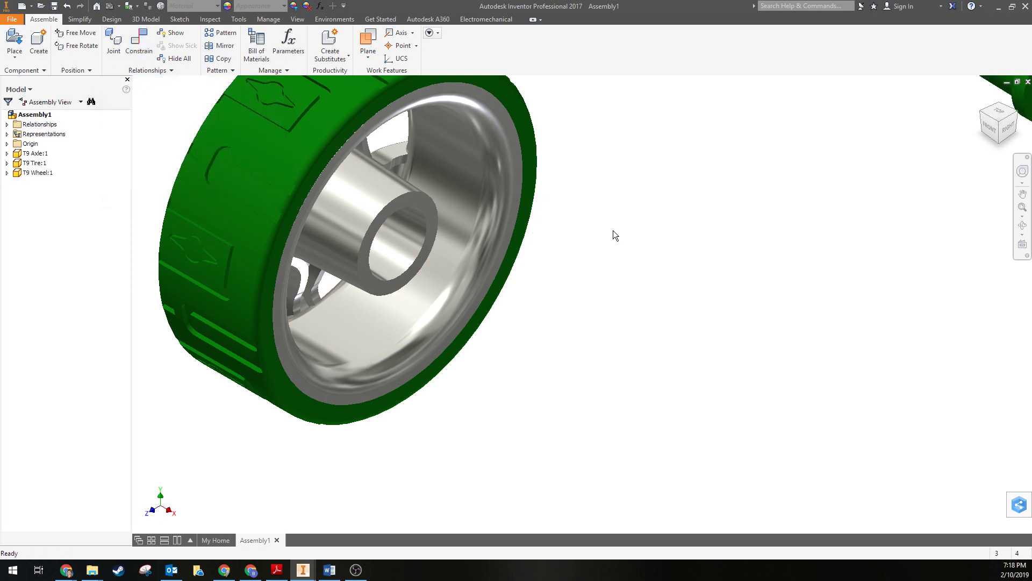
Move the axle into the open space beside the wheel hub
{"action": "scroll", "coordinate": [762, 190], "scroll_direction": "down", "scroll_amount": 2}
{"action": "left_click_drag", "start_coordinate": [953, 154], "coordinate": [605, 383]}
{"action": "scroll", "coordinate": [597, 379], "scroll_direction": "up", "scroll_amount": 4}
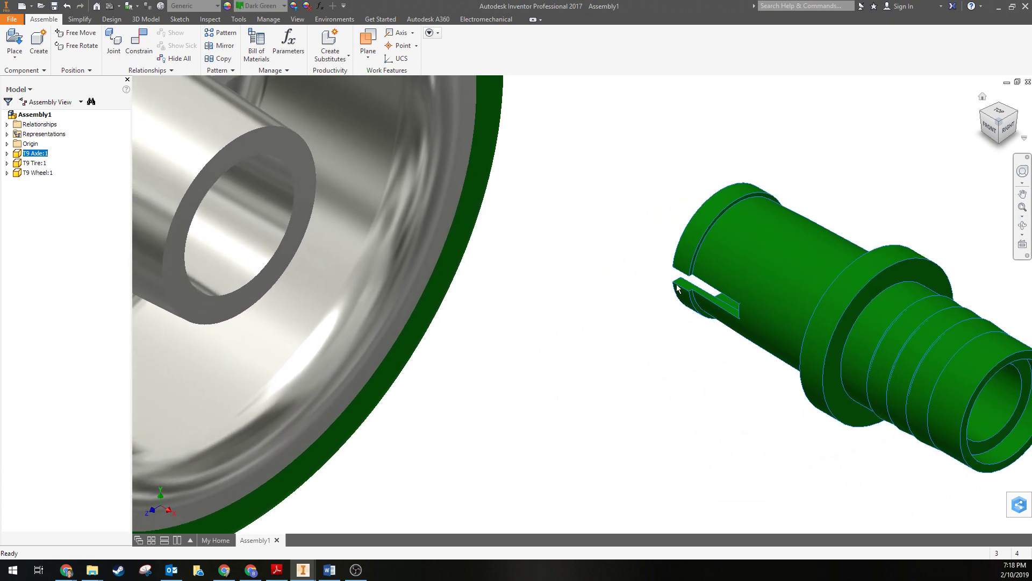
{"action": "scroll", "coordinate": [685, 284], "scroll_direction": "down", "scroll_amount": 3}
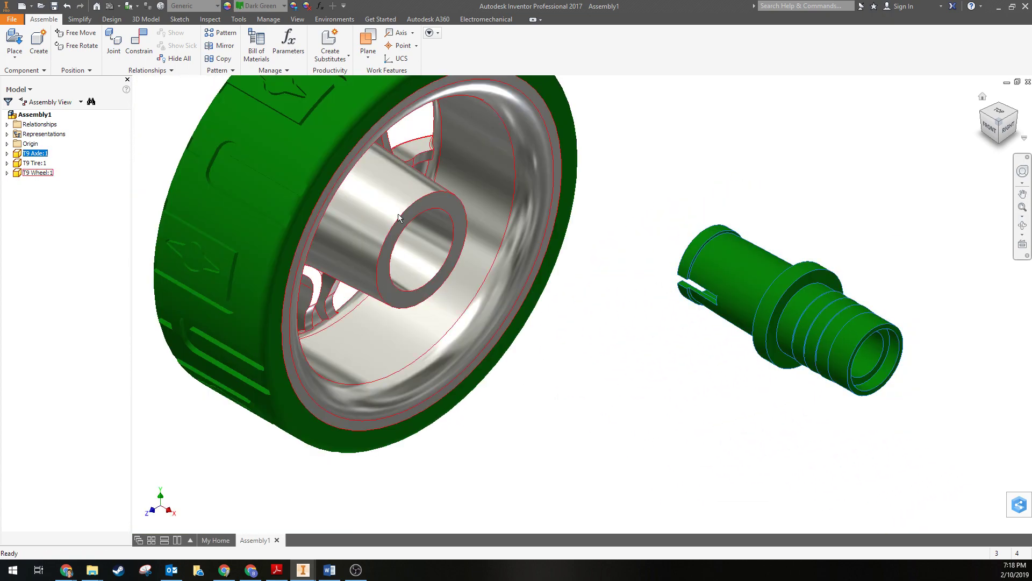
Define an Insert constraint between the wheel hub's inner bore edge and the edge where the axle's slotted shaft meets its collar
{"action": "left_click", "coordinate": [129, 46]}
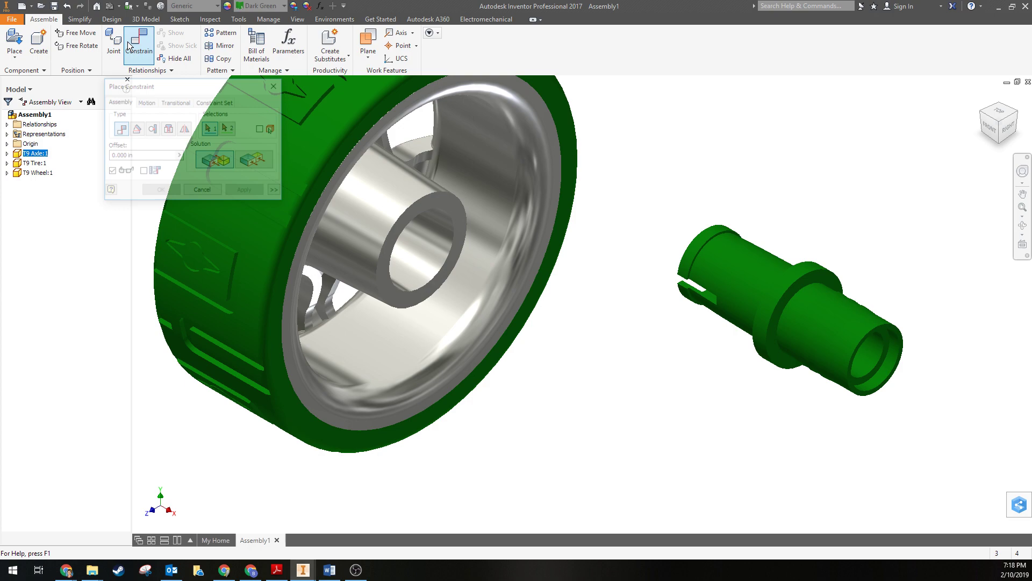
{"action": "left_click", "coordinate": [168, 129]}
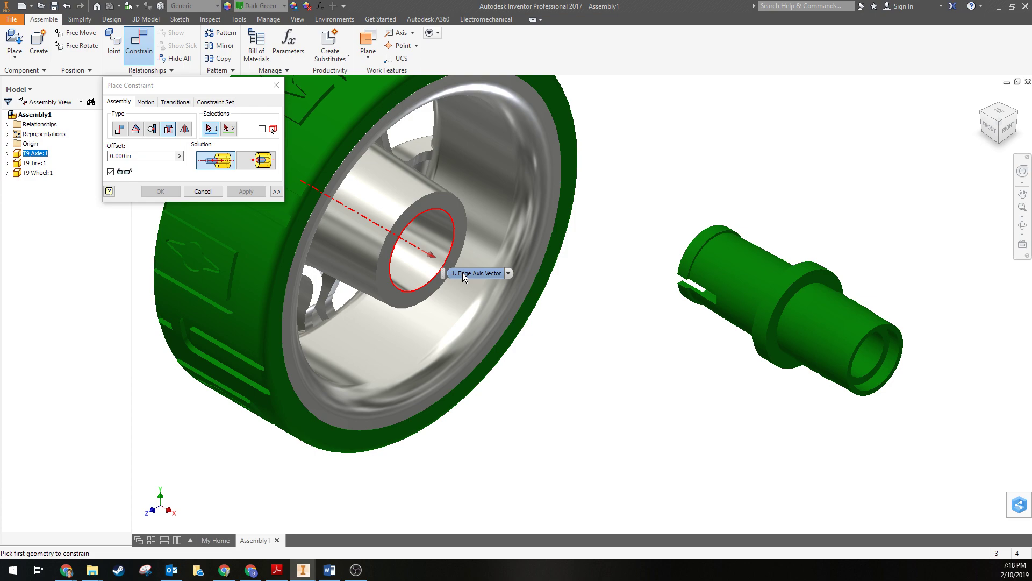
{"action": "left_click", "coordinate": [445, 256]}
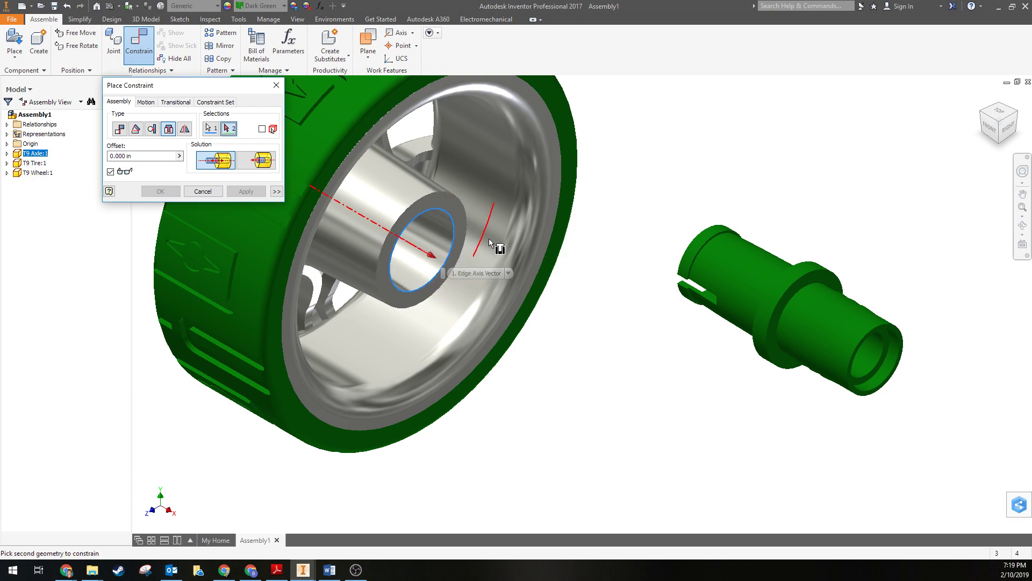
{"action": "left_click", "coordinate": [982, 114]}
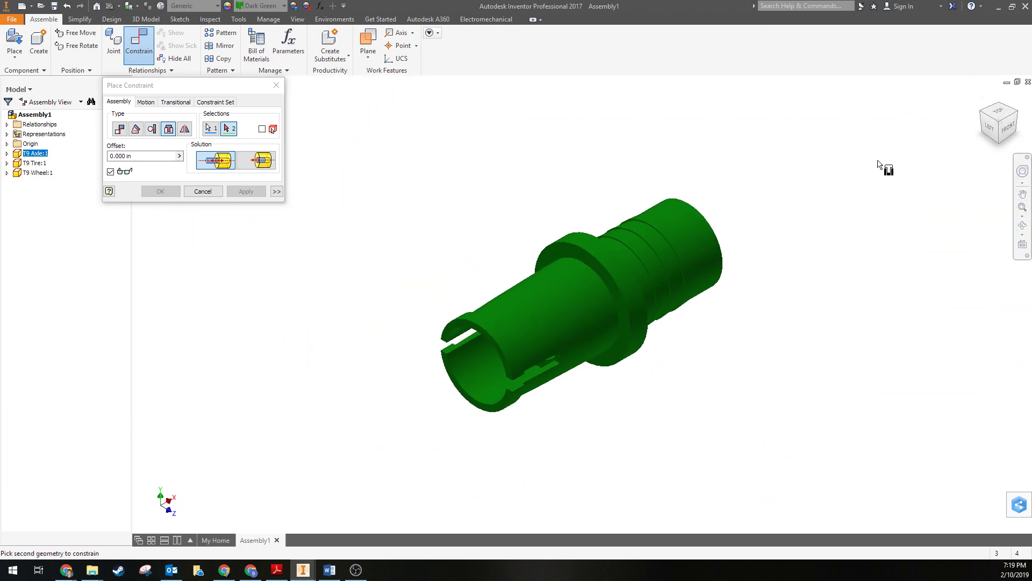
{"action": "left_click", "coordinate": [594, 275]}
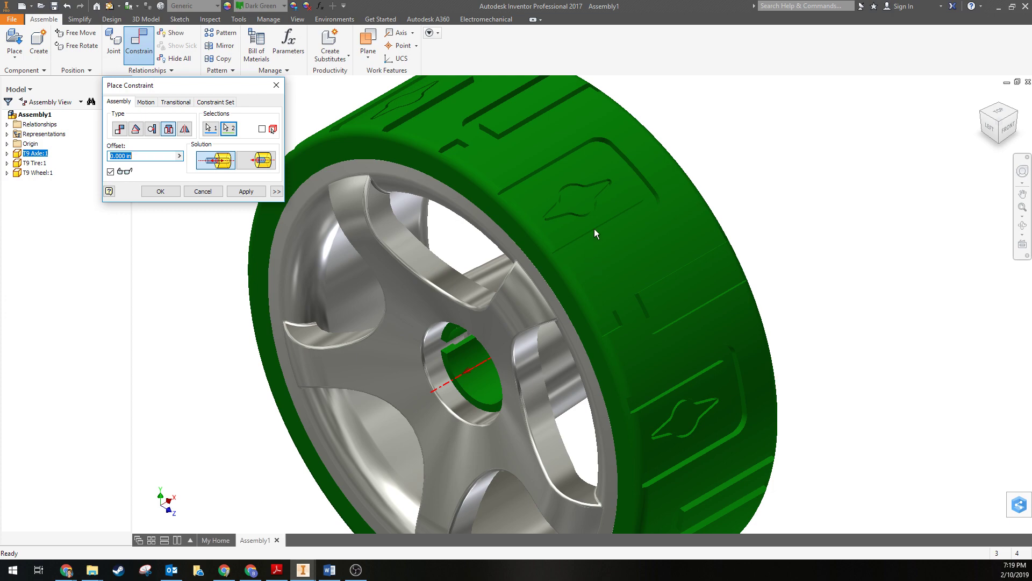
{"action": "left_click", "coordinate": [1018, 116]}
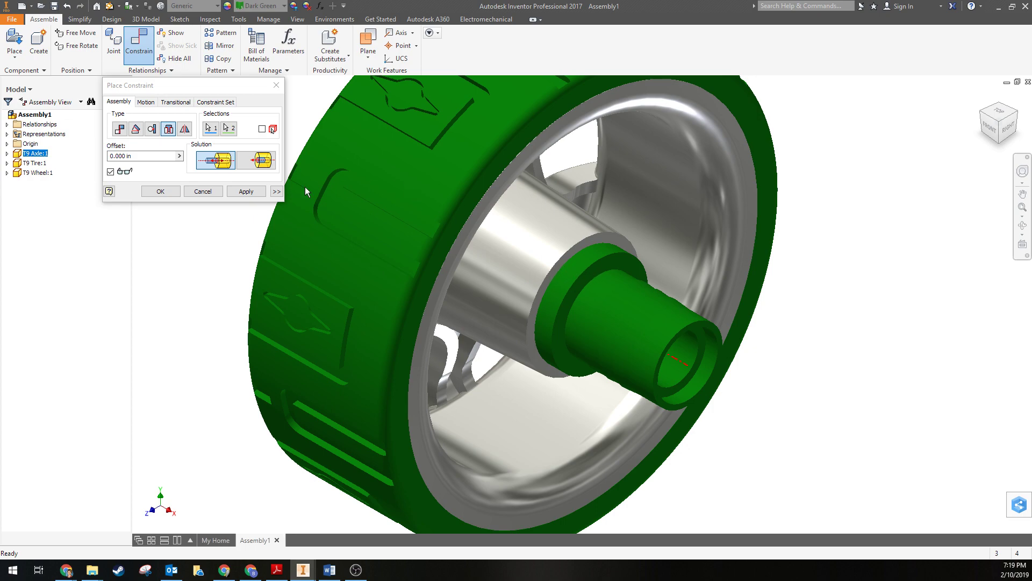
Try the Aligned solution for the axle's Insert constraint, check the axle's orientation, and switch back to Opposed
{"action": "left_click", "coordinate": [256, 163]}
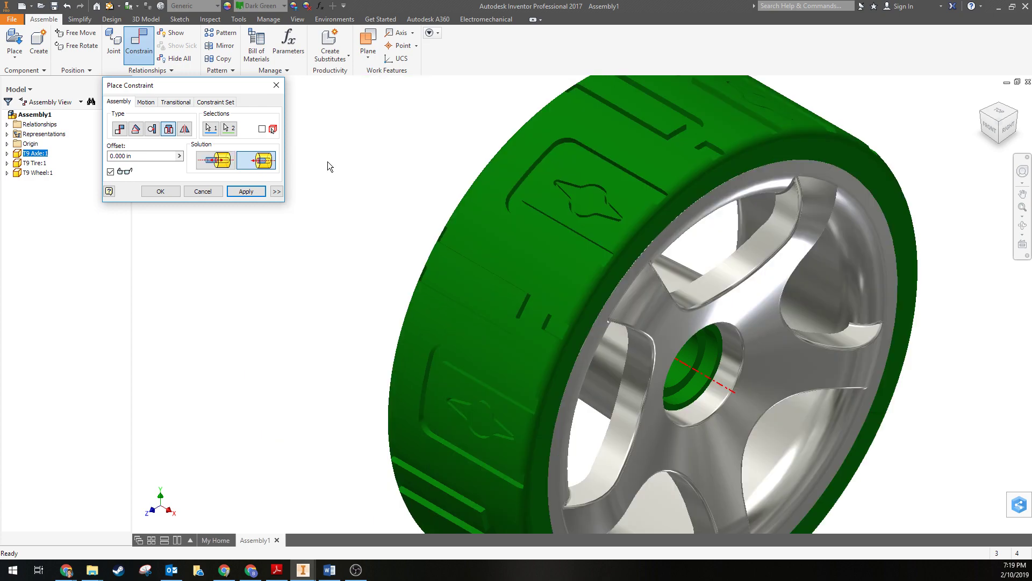
{"action": "left_click", "coordinate": [983, 116]}
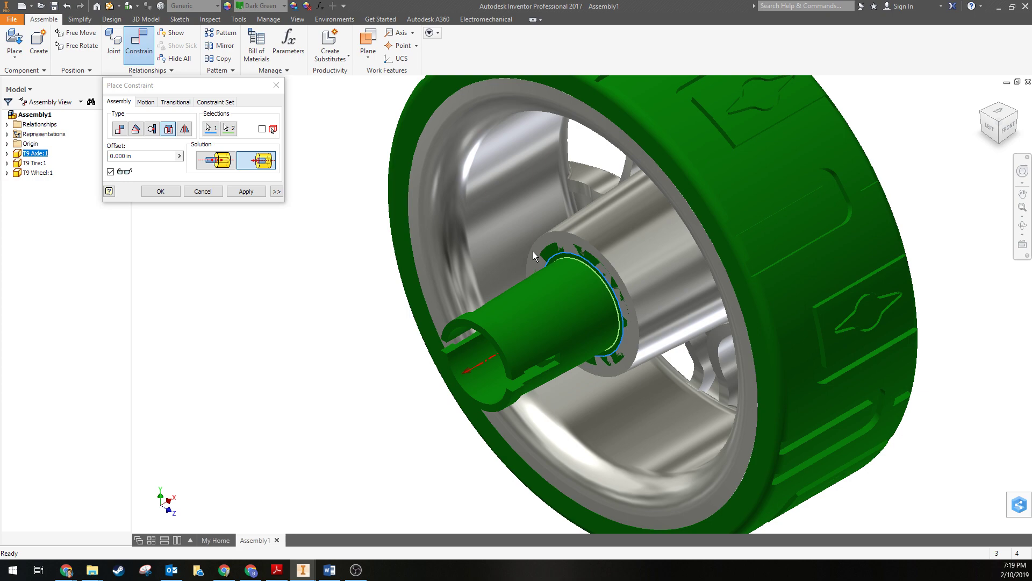
{"action": "left_click", "coordinate": [215, 160]}
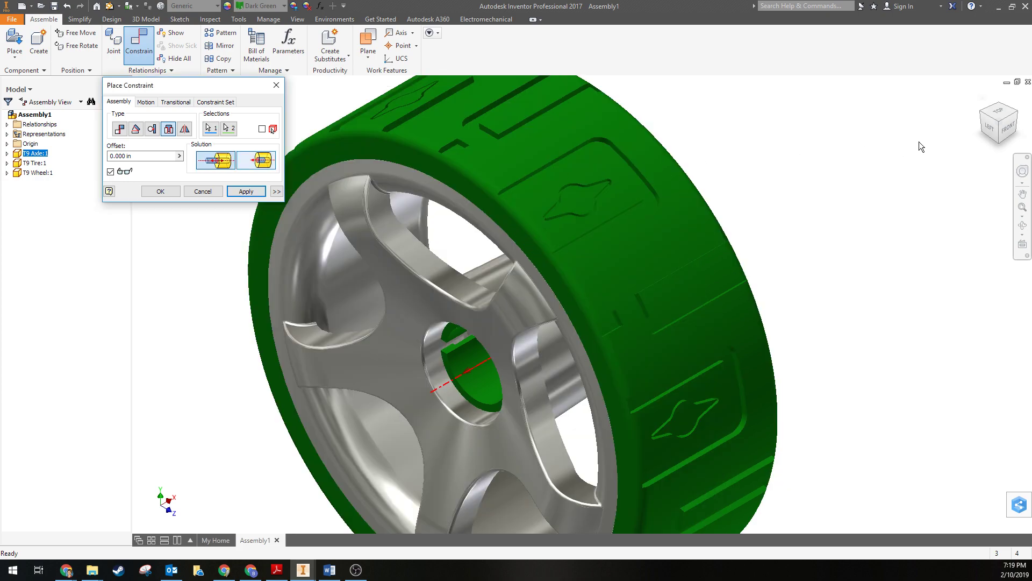
Apply the axle's Insert constraint with the Opposed solution, finish constraining, and inspect the assembled wheel
{"action": "left_click", "coordinate": [1027, 115]}
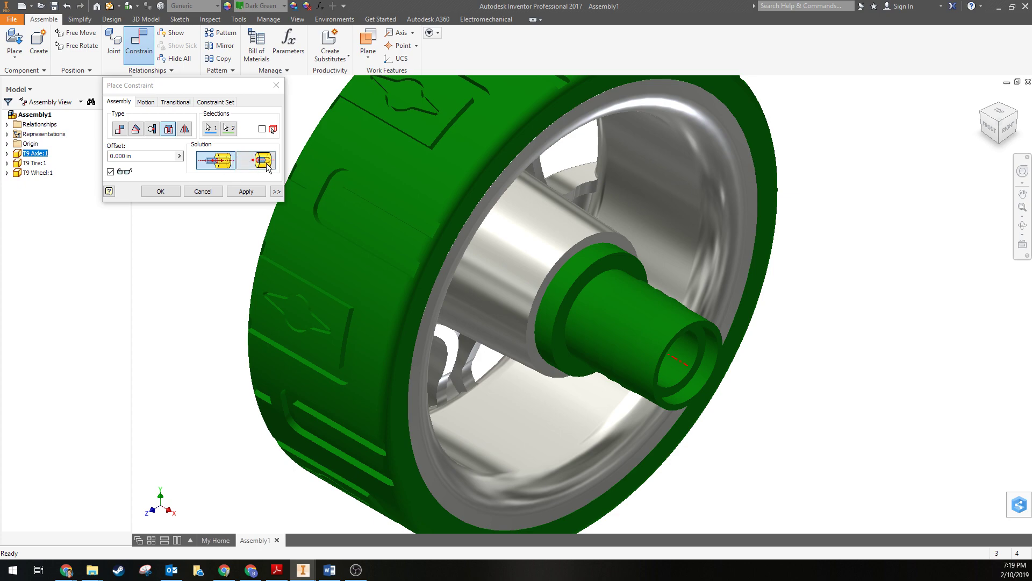
{"action": "left_click", "coordinate": [246, 192]}
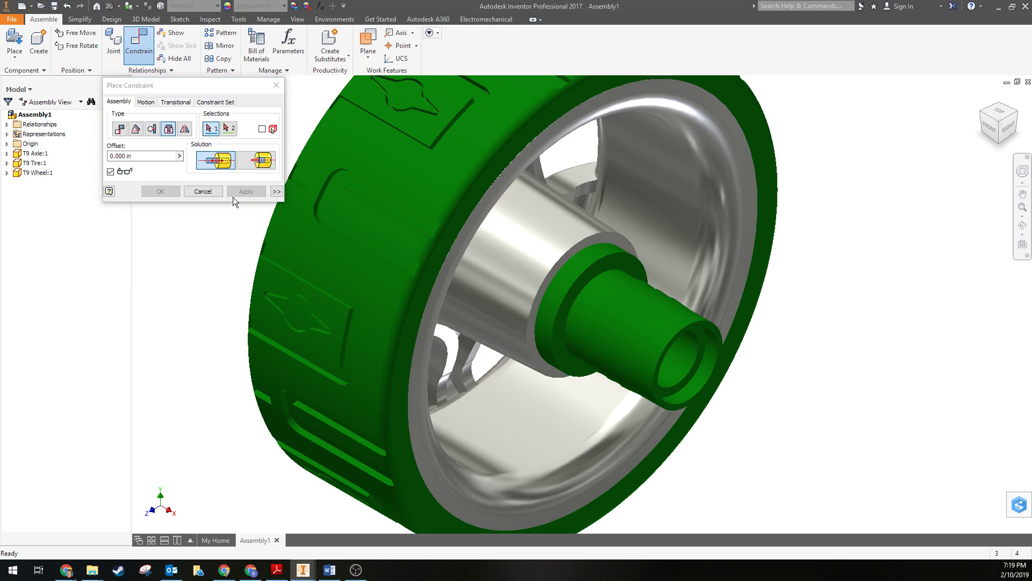
{"action": "left_click", "coordinate": [203, 191]}
{"action": "scroll", "coordinate": [589, 256], "scroll_direction": "up", "scroll_amount": 5}
{"action": "left_click", "coordinate": [544, 183]}
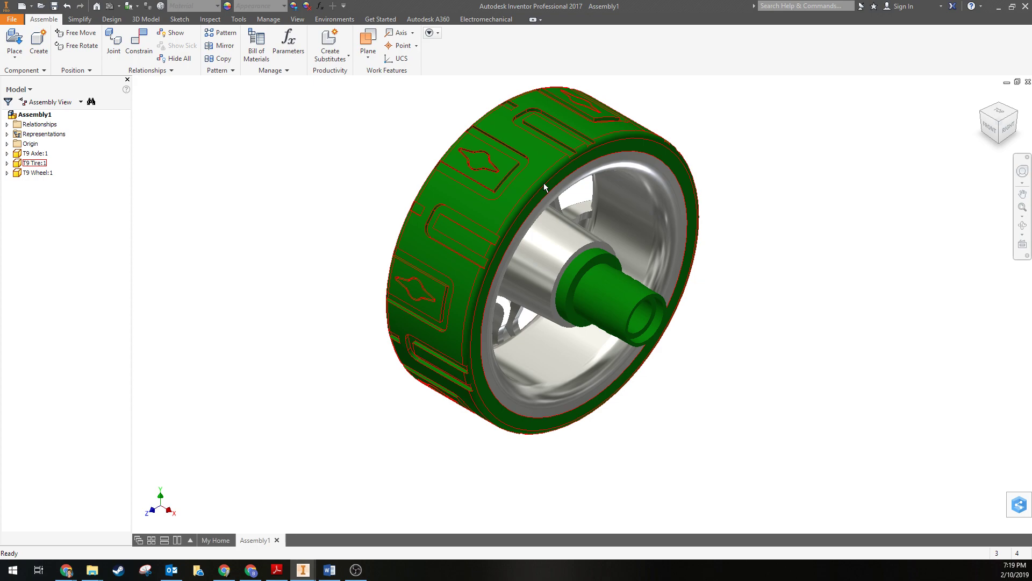
{"action": "left_click", "coordinate": [599, 259]}
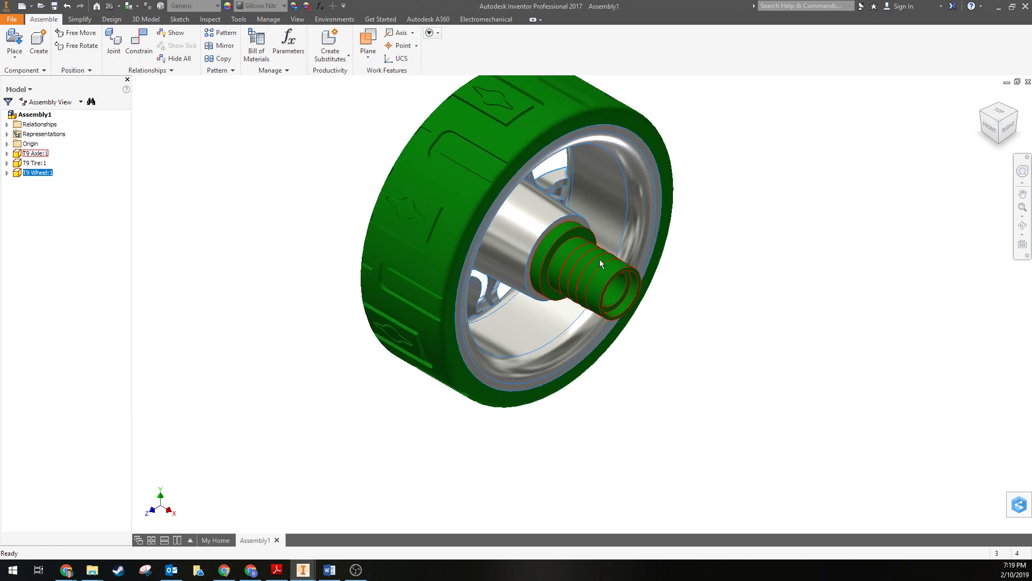
{"action": "middle_click_drag", "start_coordinate": [599, 259], "coordinate": [570, 301]}
Start saving the assembly under a new name in the Automoblox folder
{"action": "left_click", "coordinate": [12, 18]}
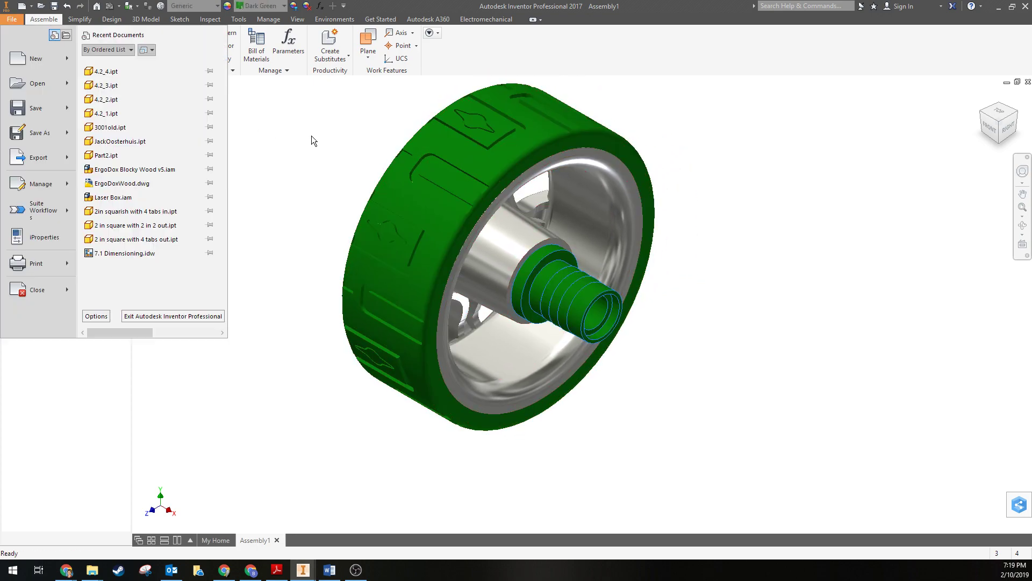
{"action": "left_click", "coordinate": [34, 134]}
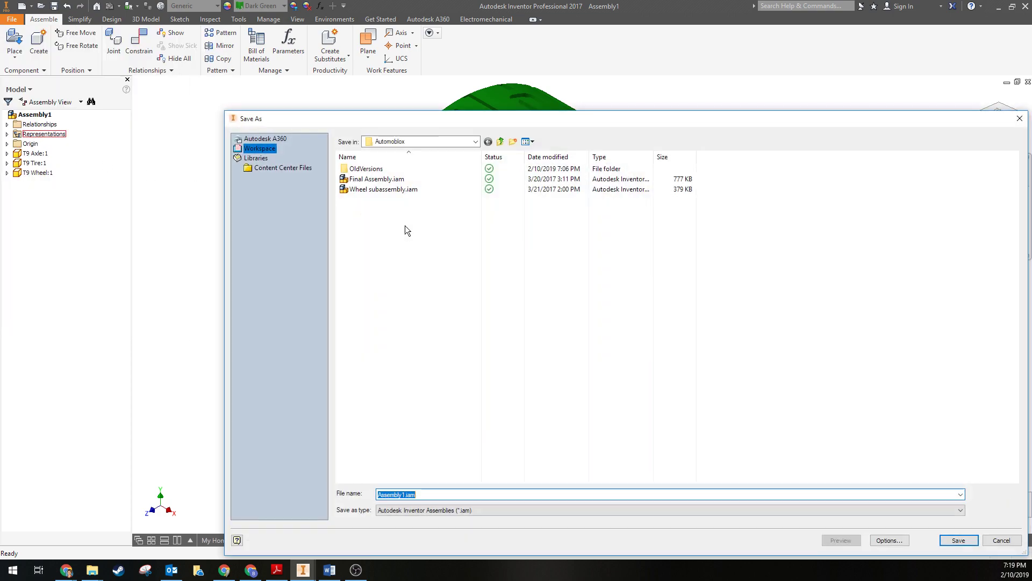